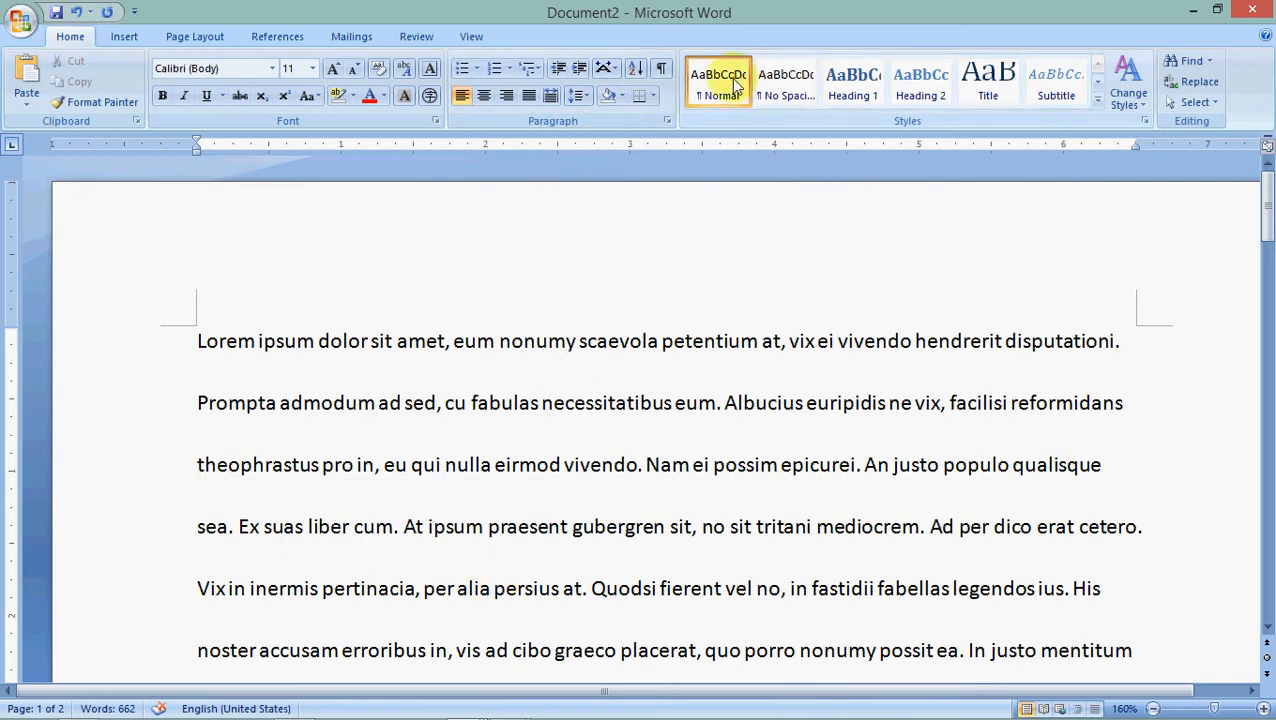
# - Show the formatting marks to examine the line endings in the opening paragraph, and hide them again
pyautogui.click(662, 69)
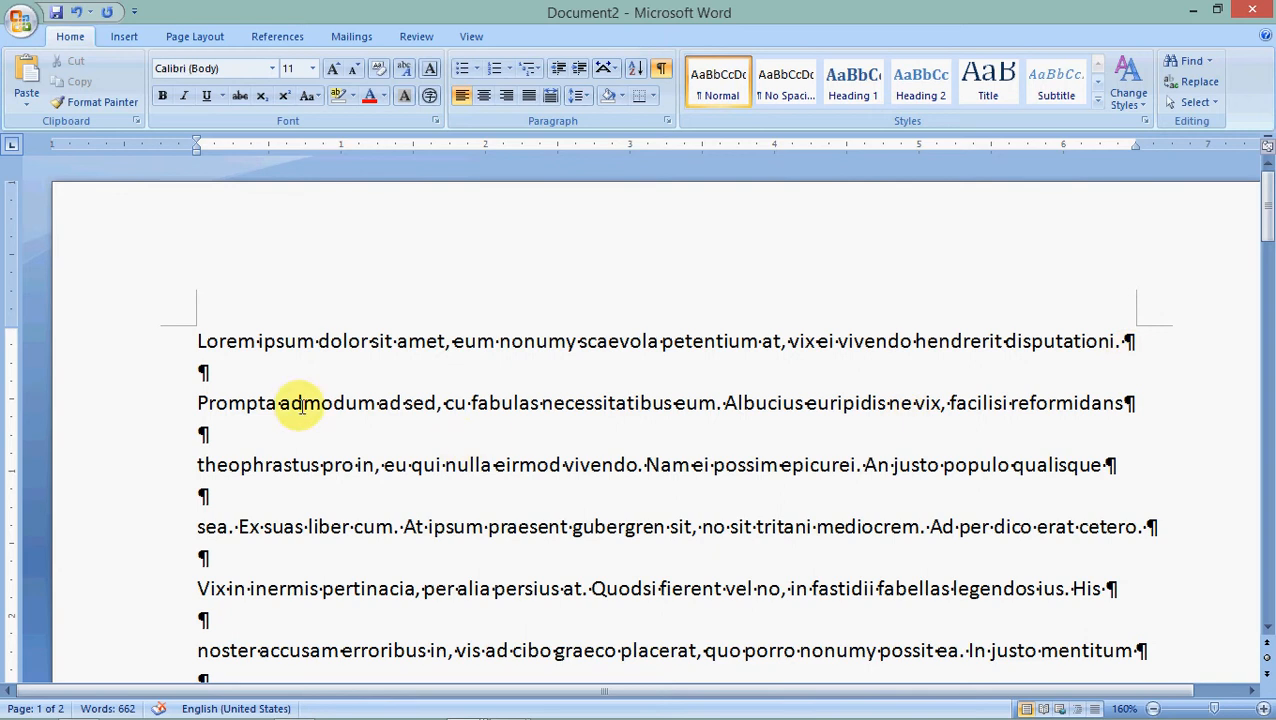
pyautogui.click(661, 68)
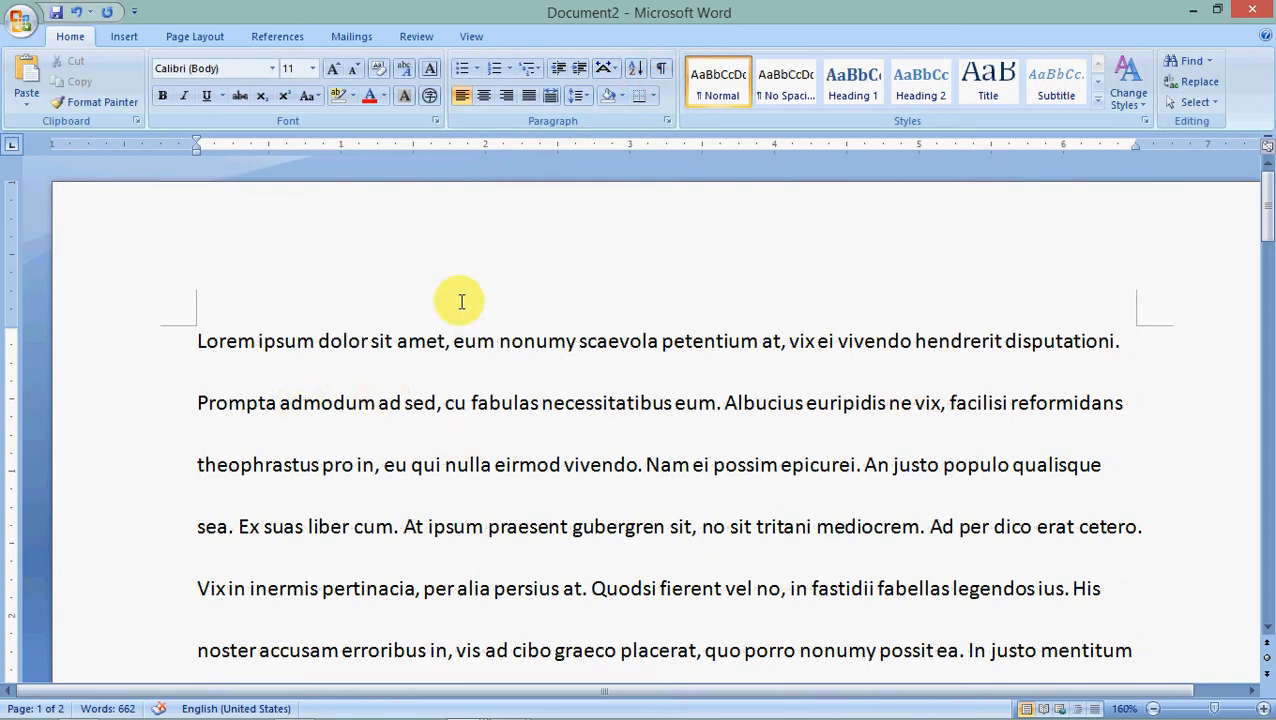
pyautogui.scroll(-3, 503, 360)
pyautogui.scroll(2, 503, 360)
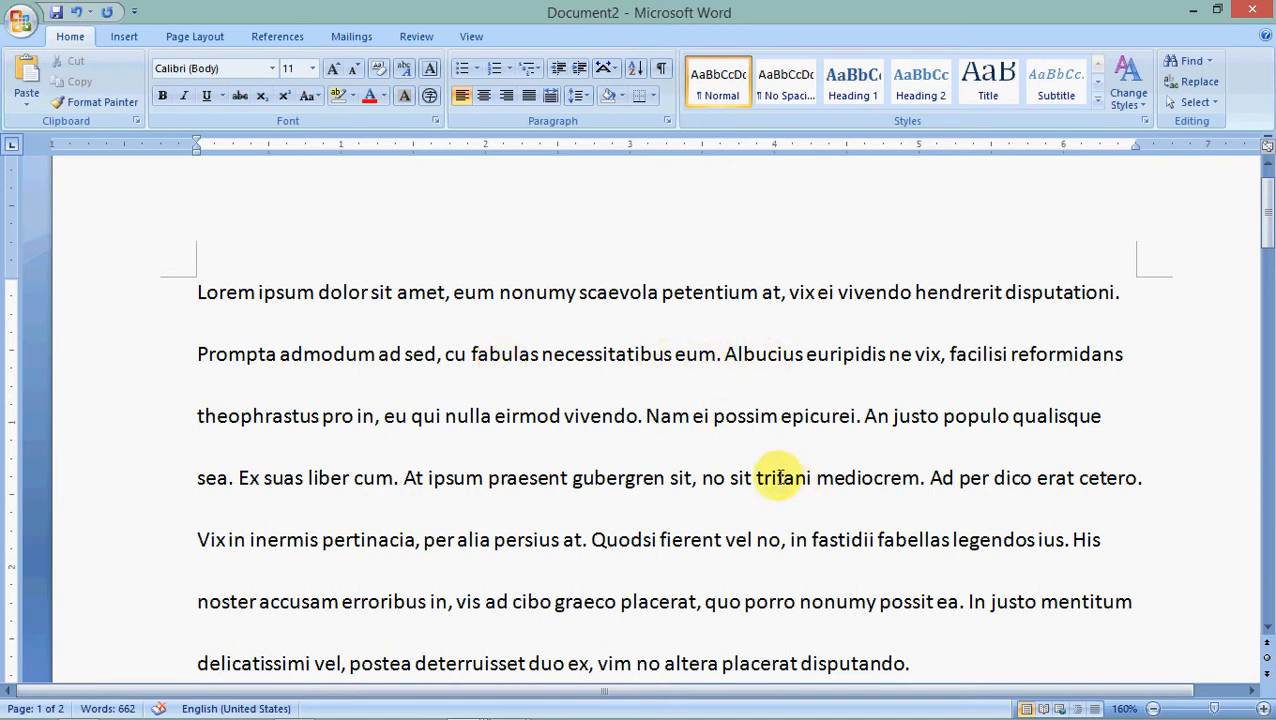
# - Copy the word "tritani" from the fourth line of text and paste it before "petentium" in the first line
pyautogui.doubleClick(785, 476)
pyautogui.rightClick(780, 478)
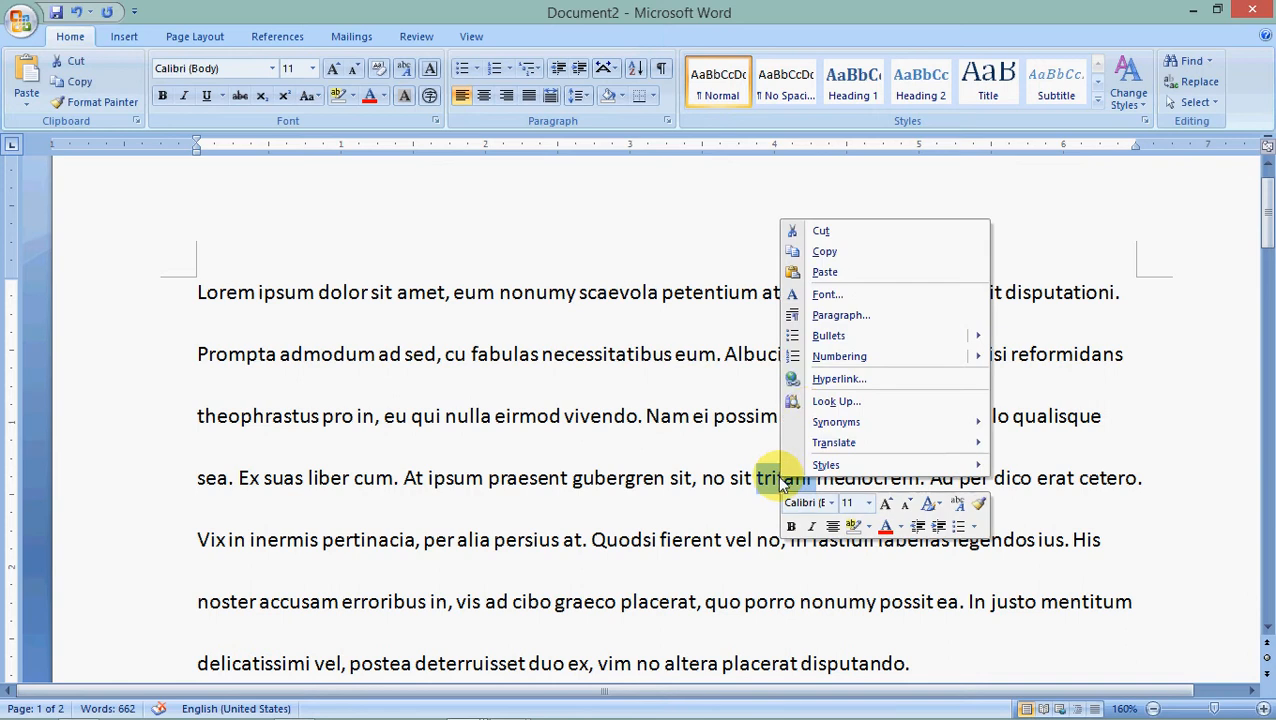
pyautogui.click(824, 251)
pyautogui.click(661, 292)
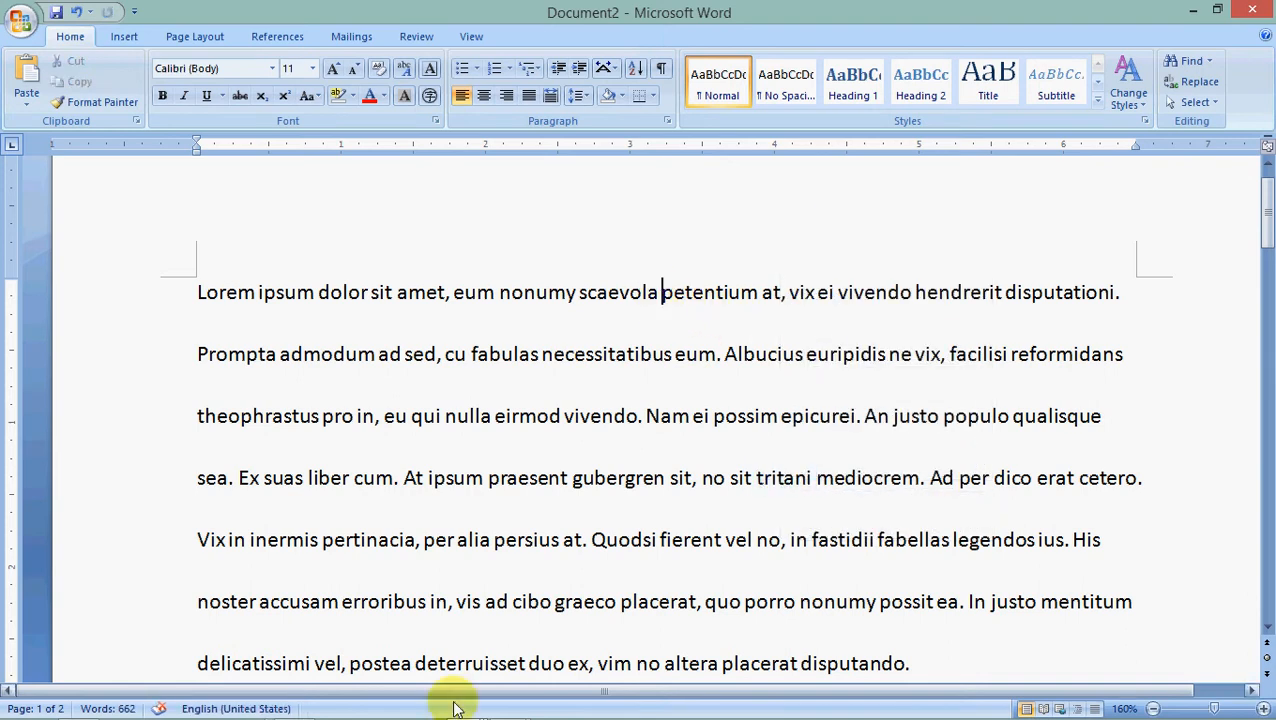
pyautogui.hotkey('ctrl', 'v')
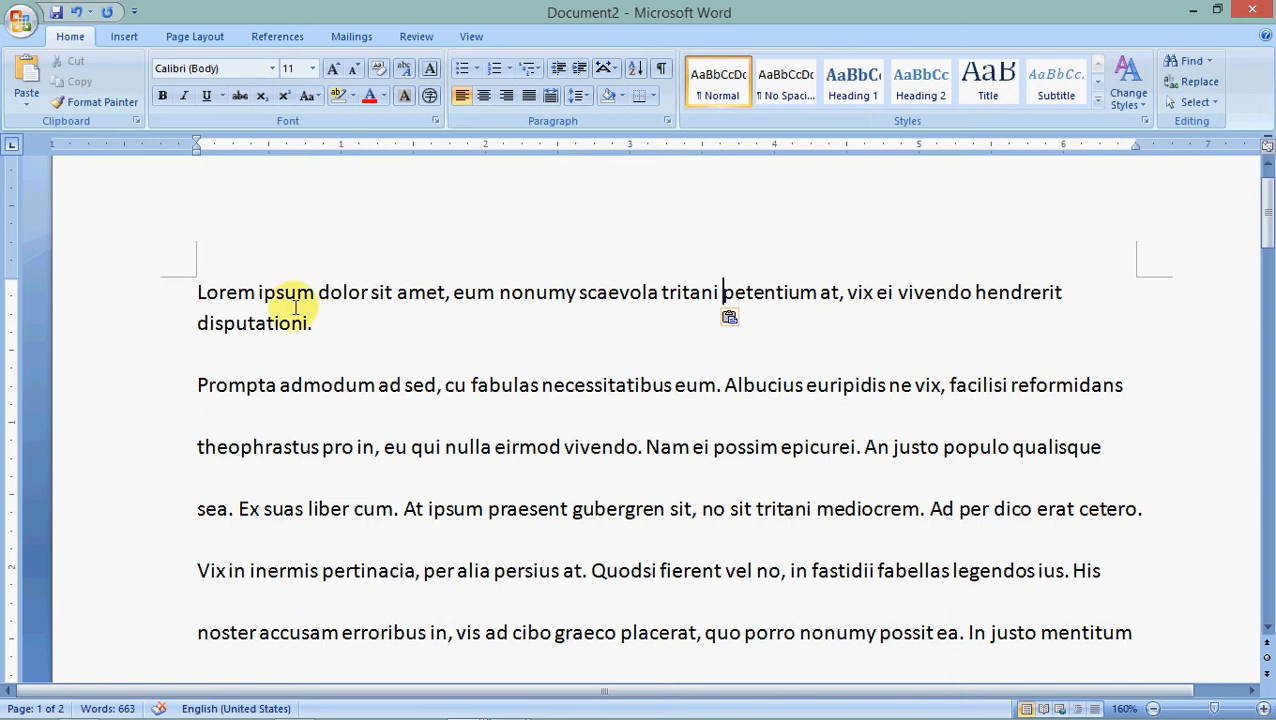
# - Insert a paragraph break before "disputationi." and remove the breaks after it so that "Prompta admodum" continues on the same line
pyautogui.click(236, 320)
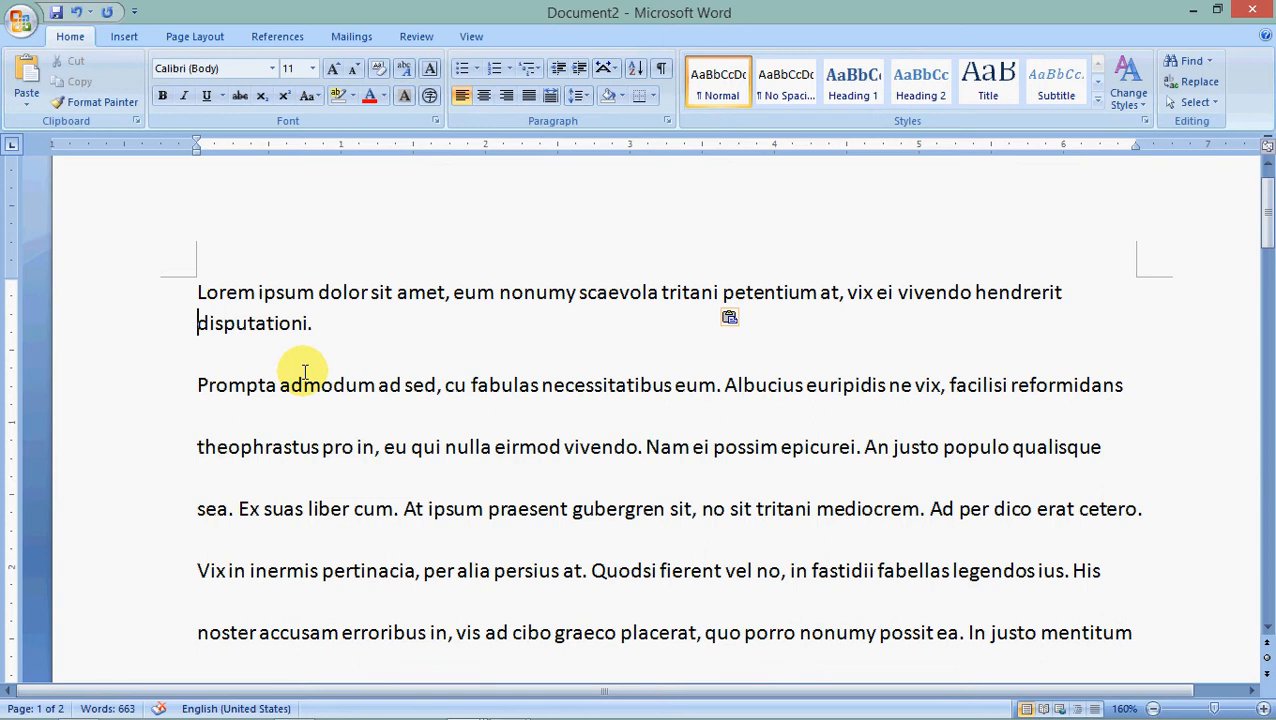
pyautogui.press('Return')
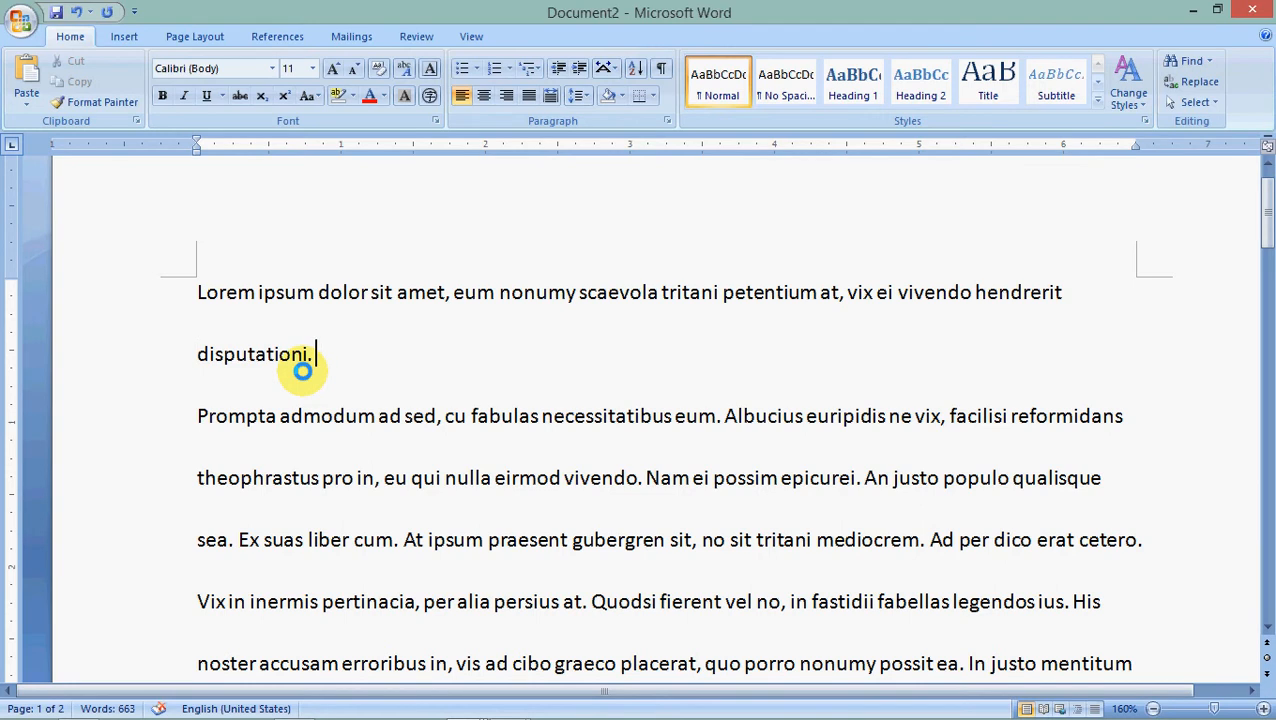
pyautogui.press('Delete')
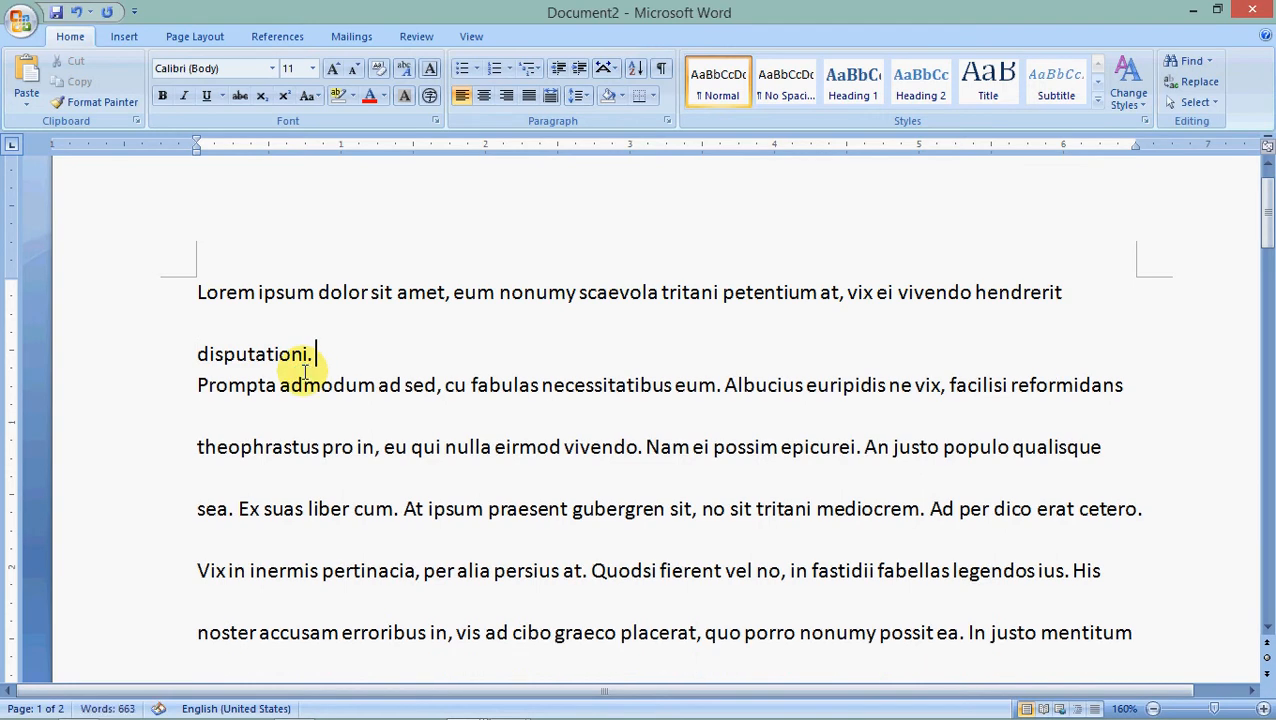
pyautogui.press('Delete')
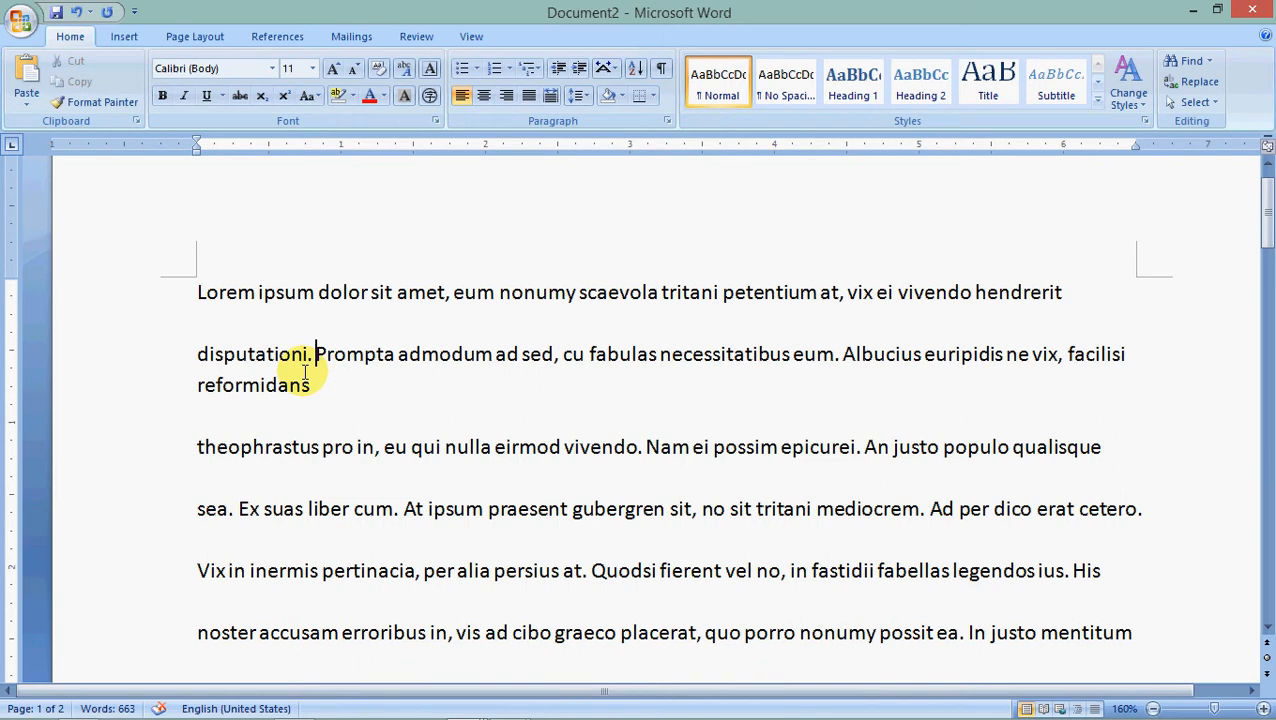
# - Show the formatting marks in the block starting "Novum nullam" to examine how its indent is made, and hide them again
pyautogui.scroll(-2, 305, 372)
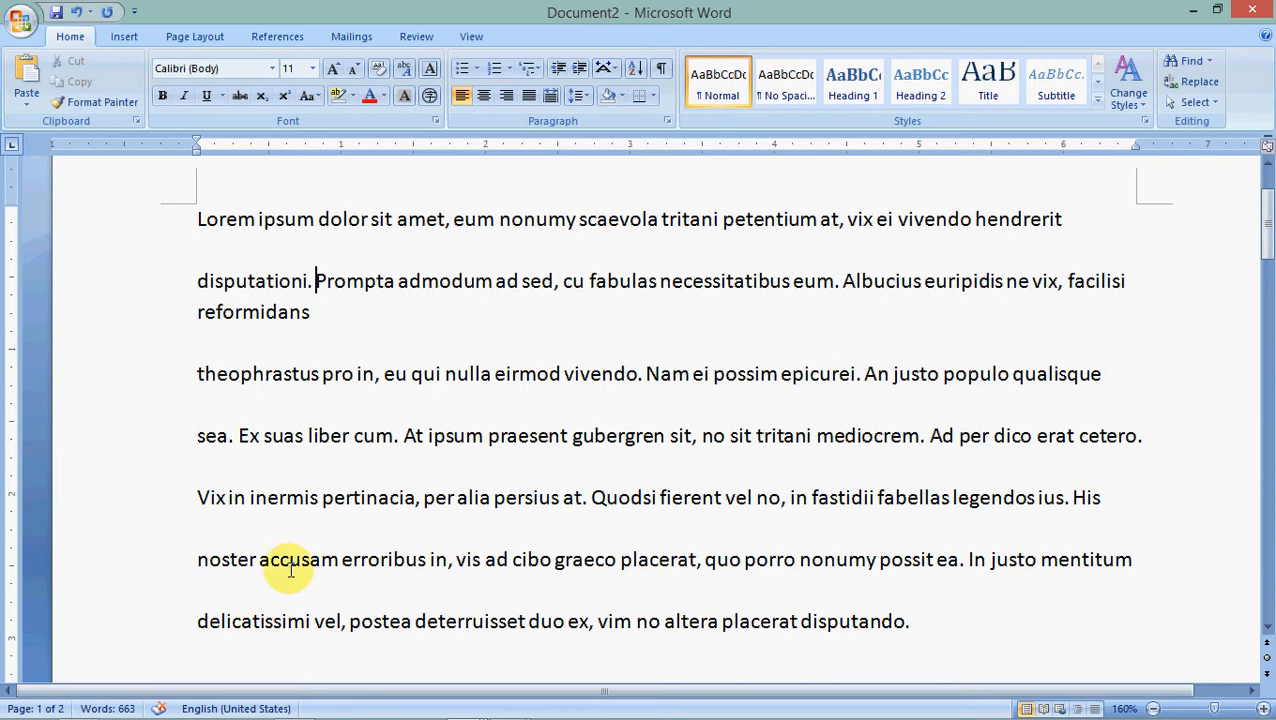
pyautogui.scroll(1, 290, 568)
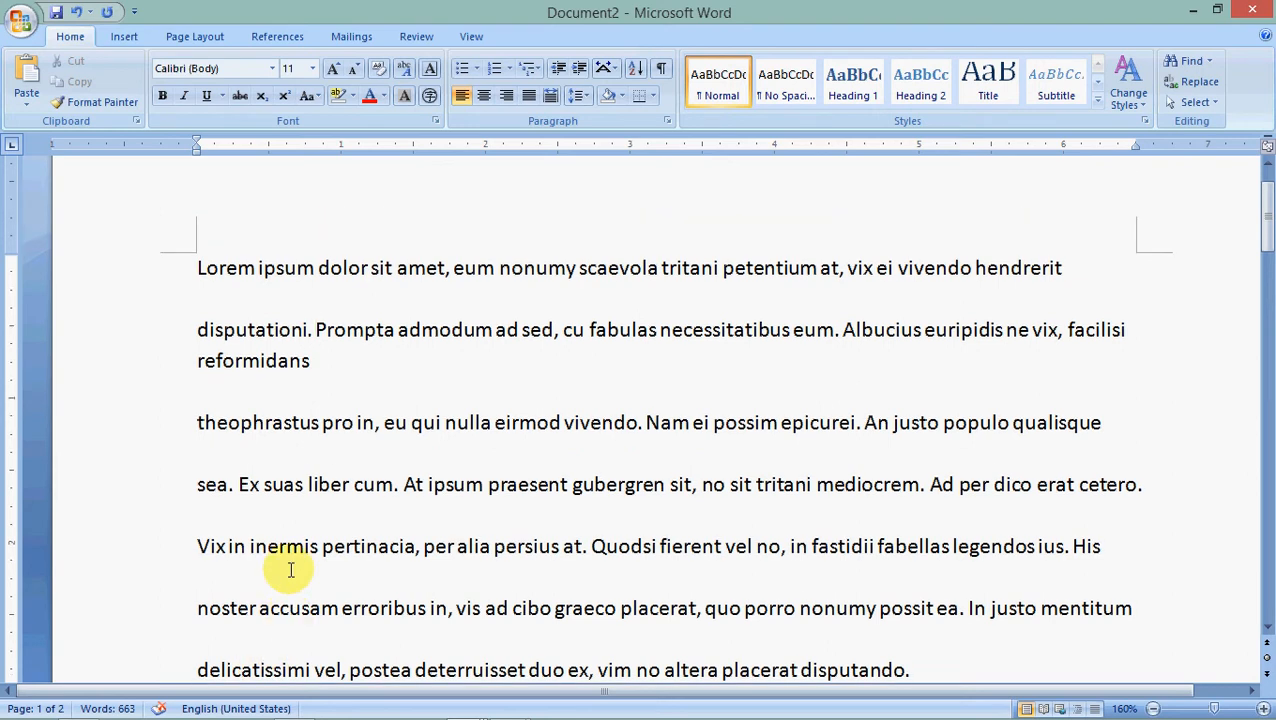
pyautogui.scroll(-10, 290, 570)
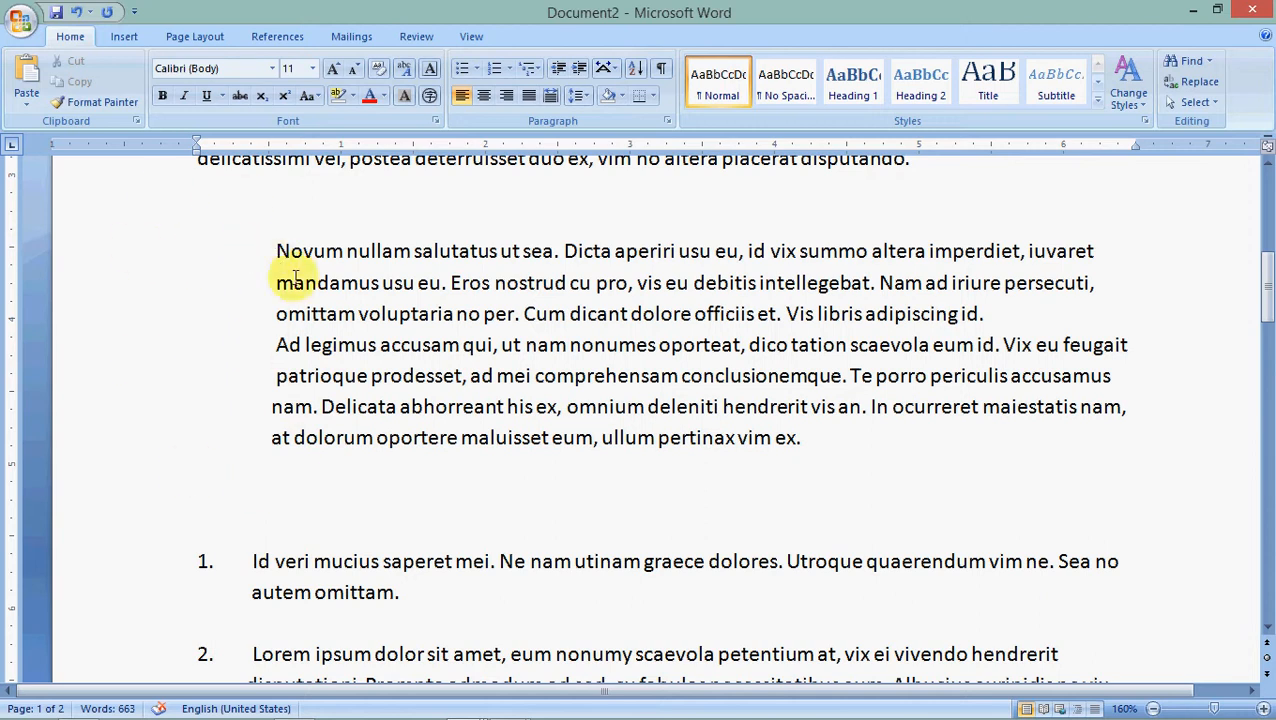
pyautogui.click(661, 68)
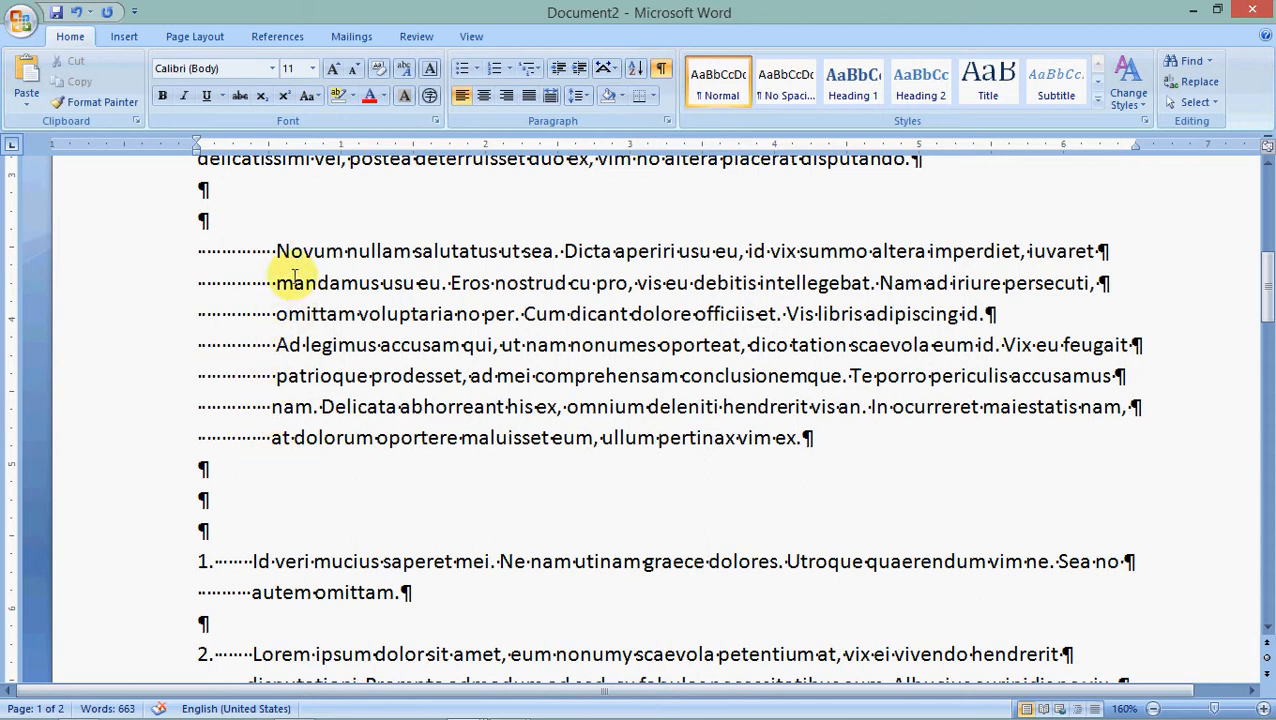
pyautogui.click(660, 67)
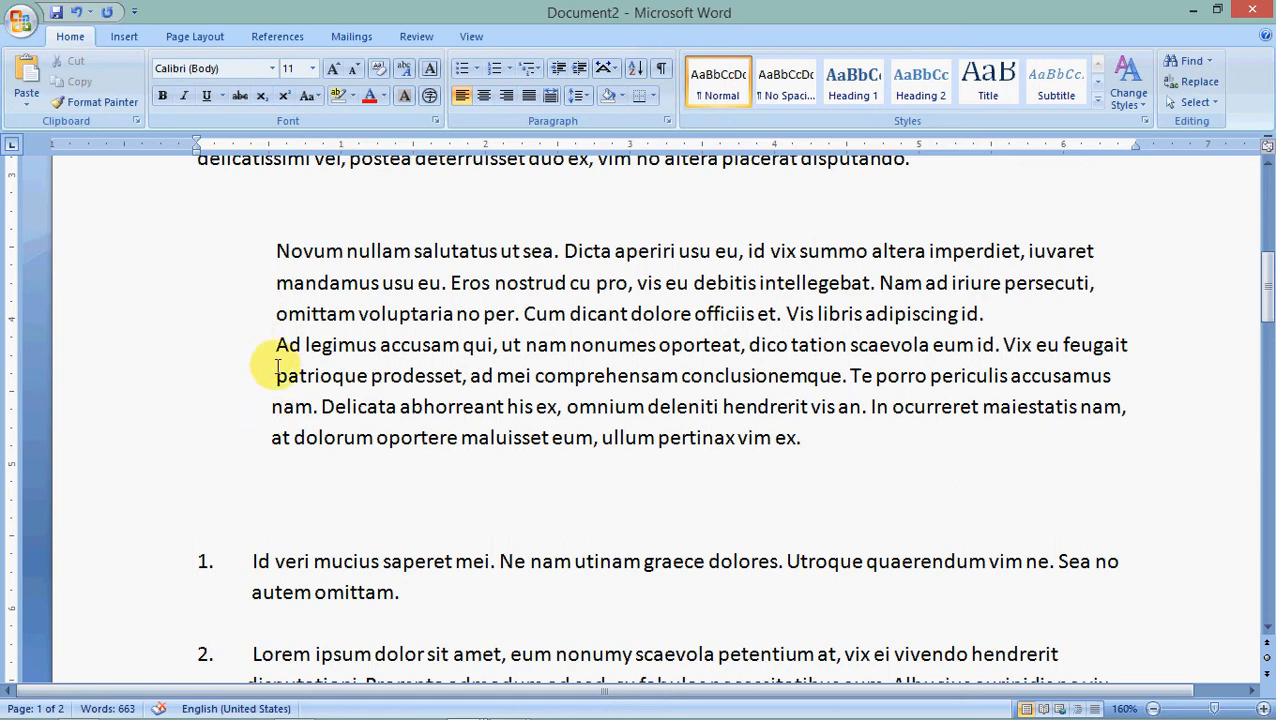
# - Add a leading space to the "nam. Delicata" and "at dolorum" lines to align them with the rest of the indented block
pyautogui.click(270, 404)
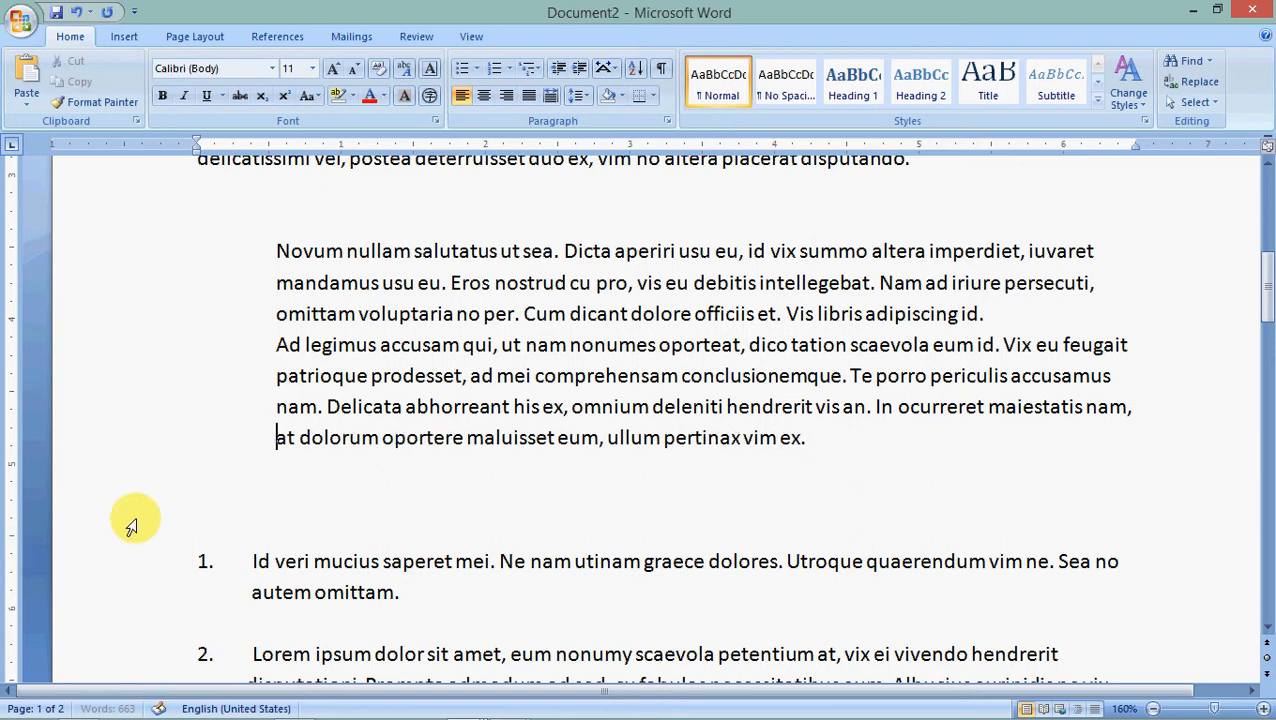
pyautogui.click(383, 281)
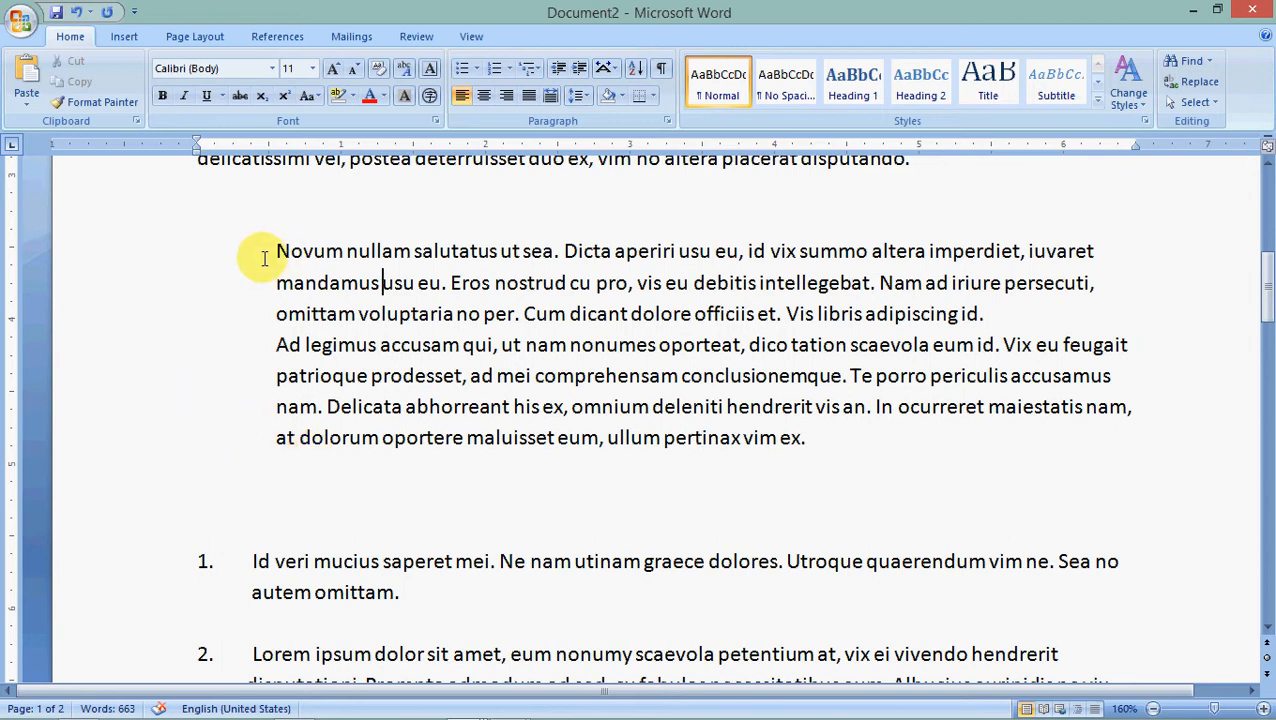
# - Try font size 12 on the whole indented block starting "Novum nullam", and undo the change
pyautogui.moveTo(275, 258); pyautogui.dragTo(849, 441)
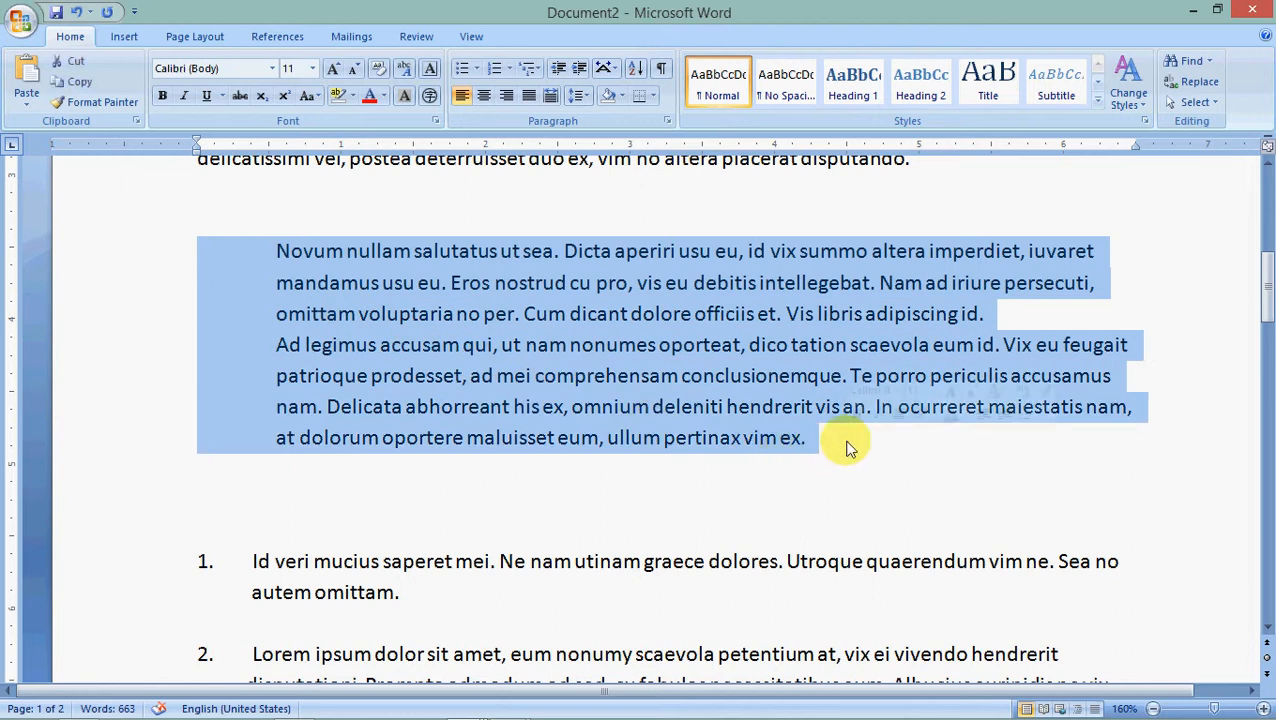
pyautogui.click(320, 68)
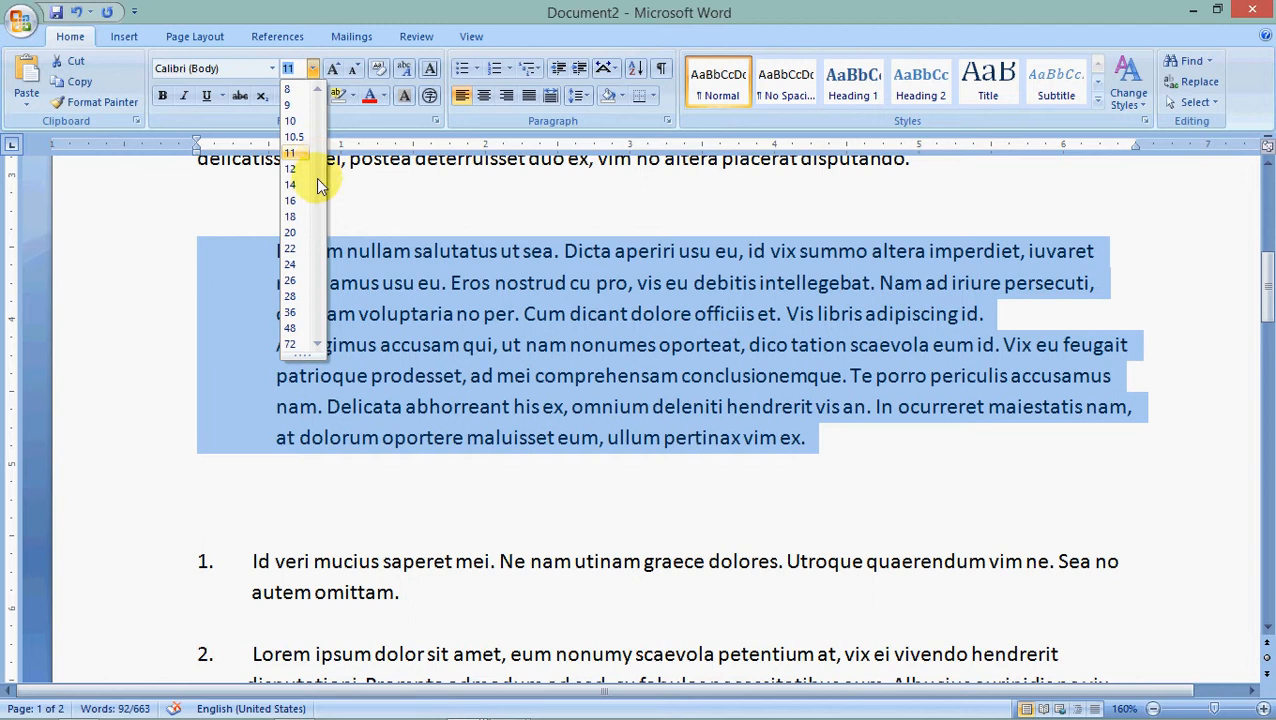
pyautogui.click(291, 170)
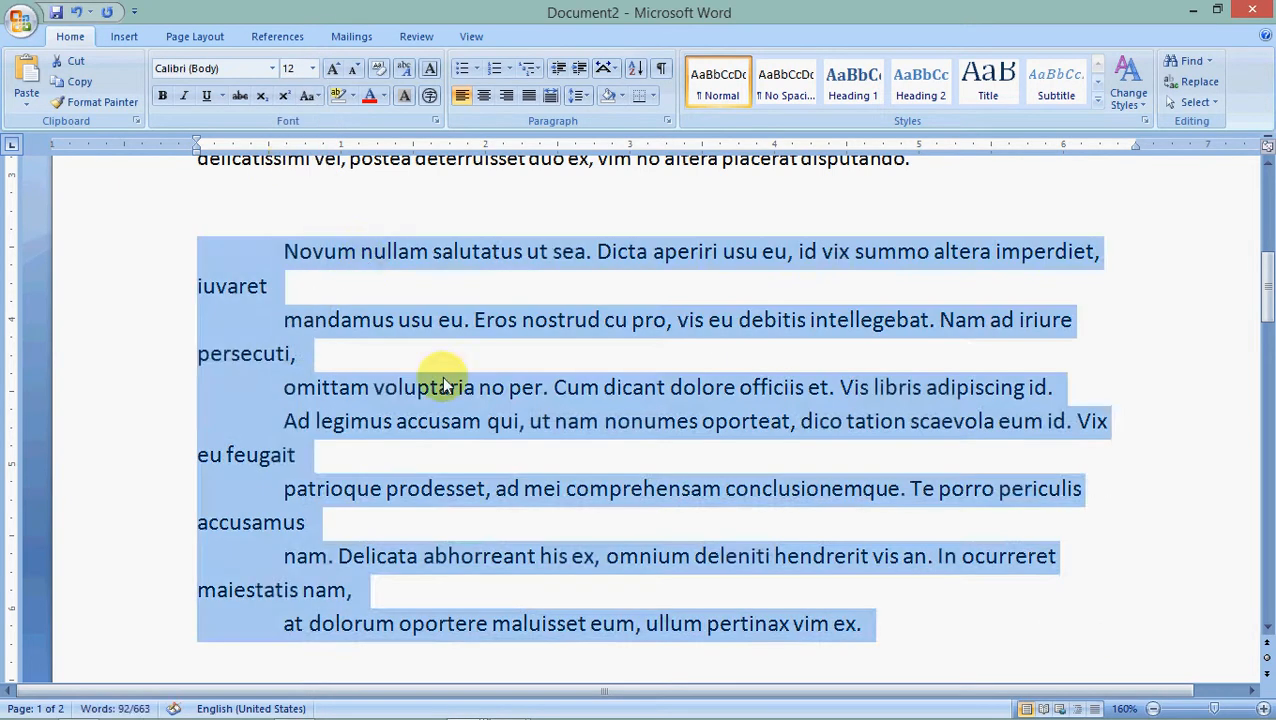
pyautogui.click(456, 385)
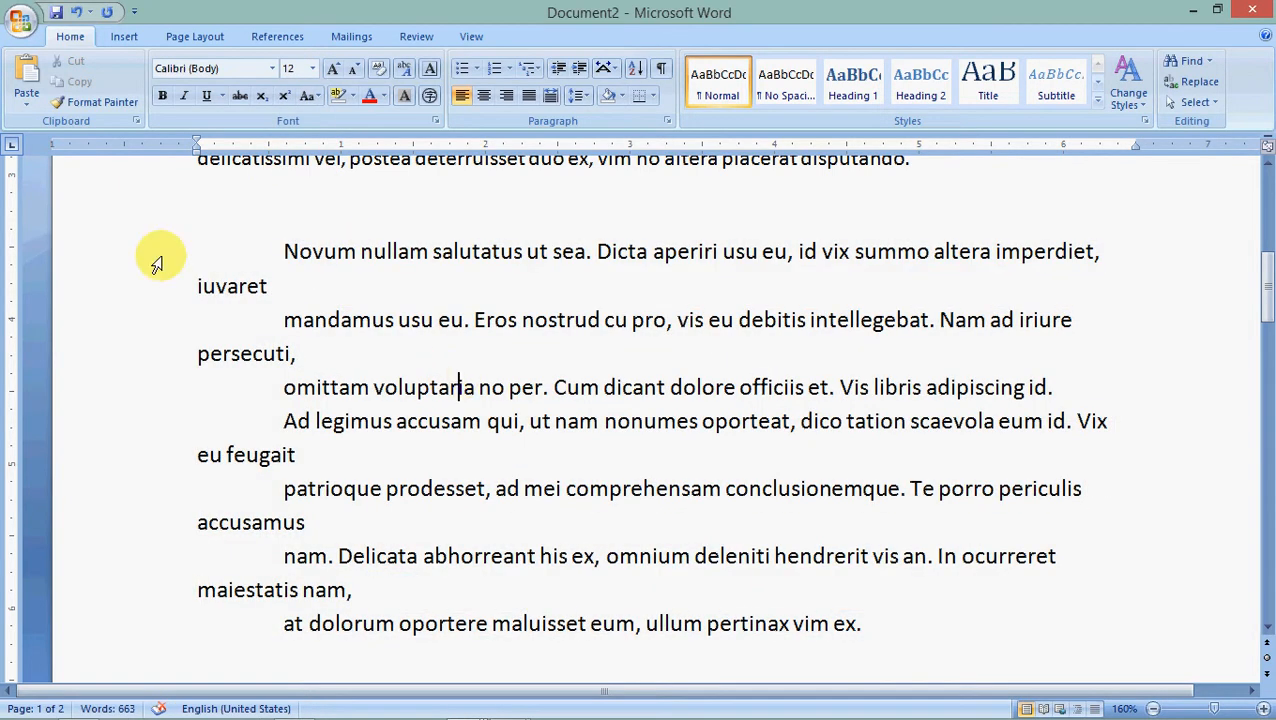
pyautogui.hotkey('ctrl', 'z')
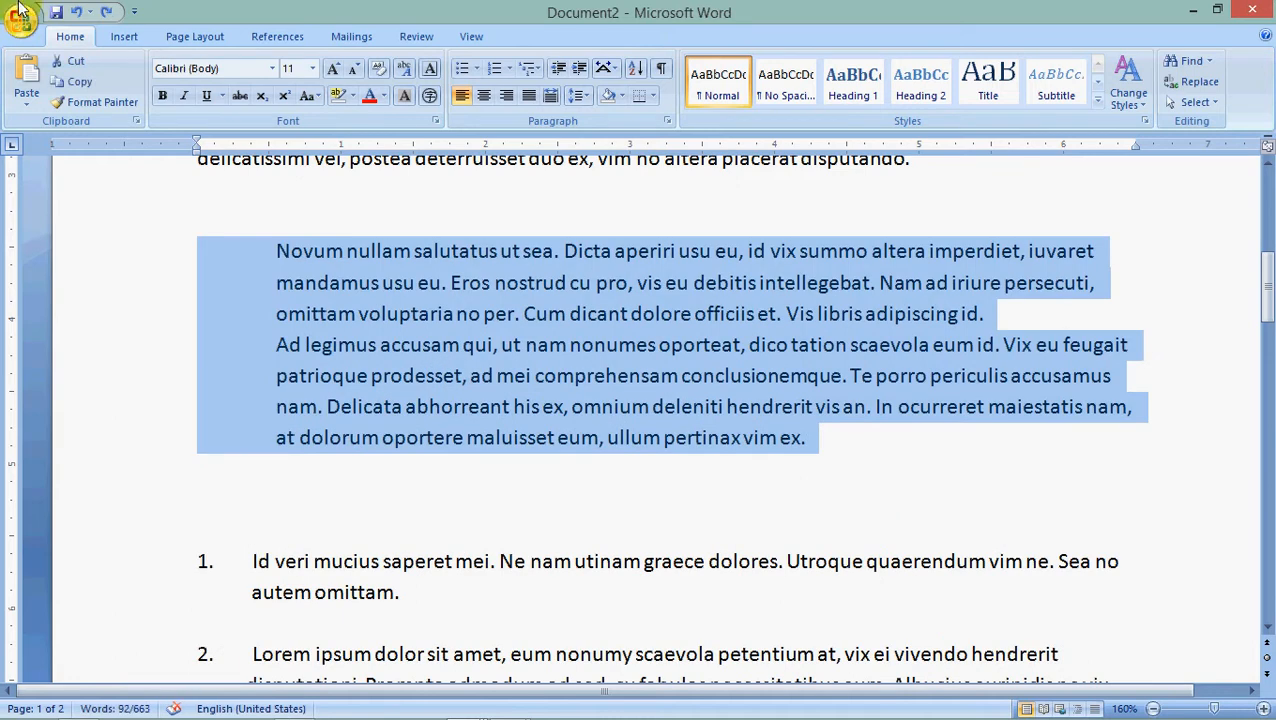
# - Try the Andalus font on the indented block, and undo the font change
pyautogui.click(270, 72)
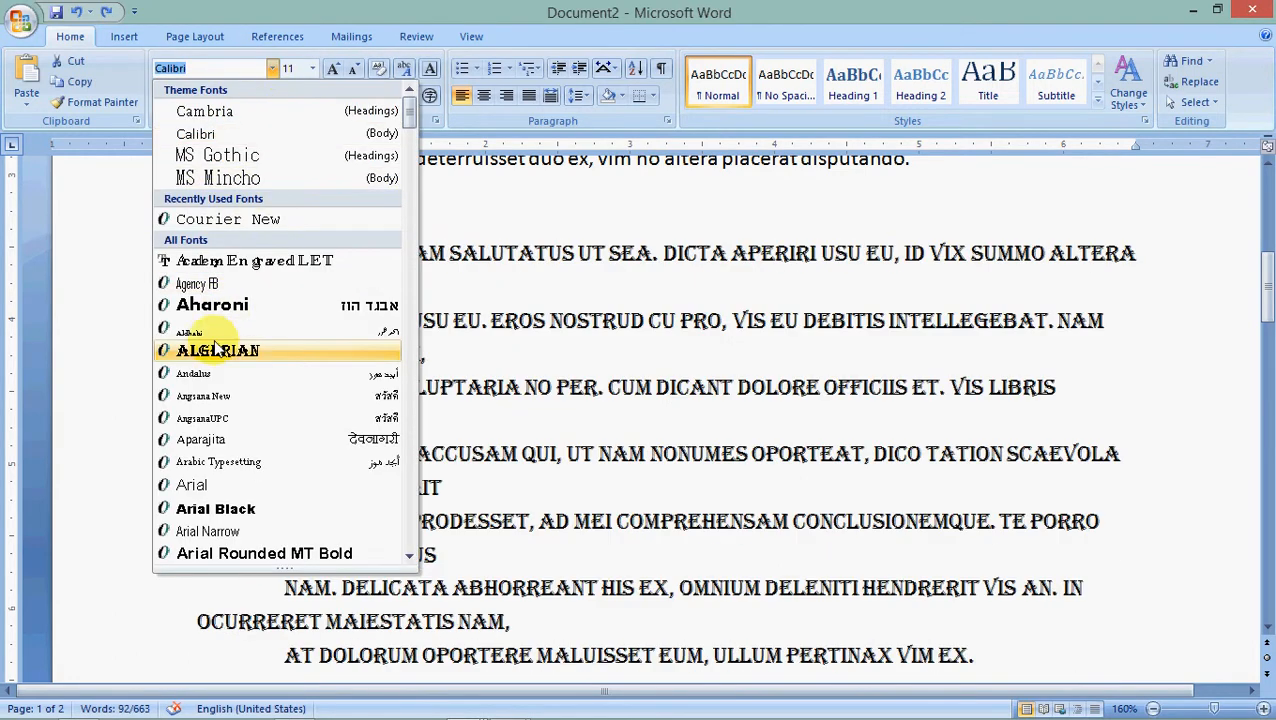
pyautogui.click(212, 373)
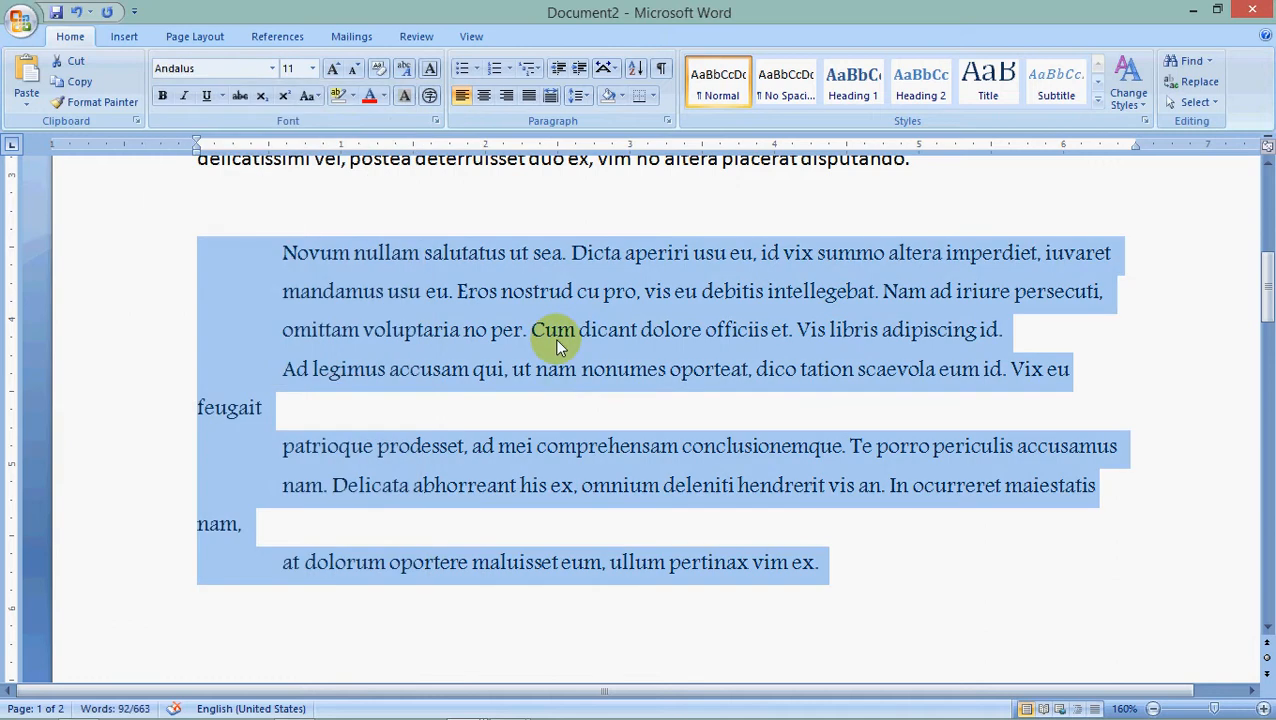
pyautogui.click(556, 337)
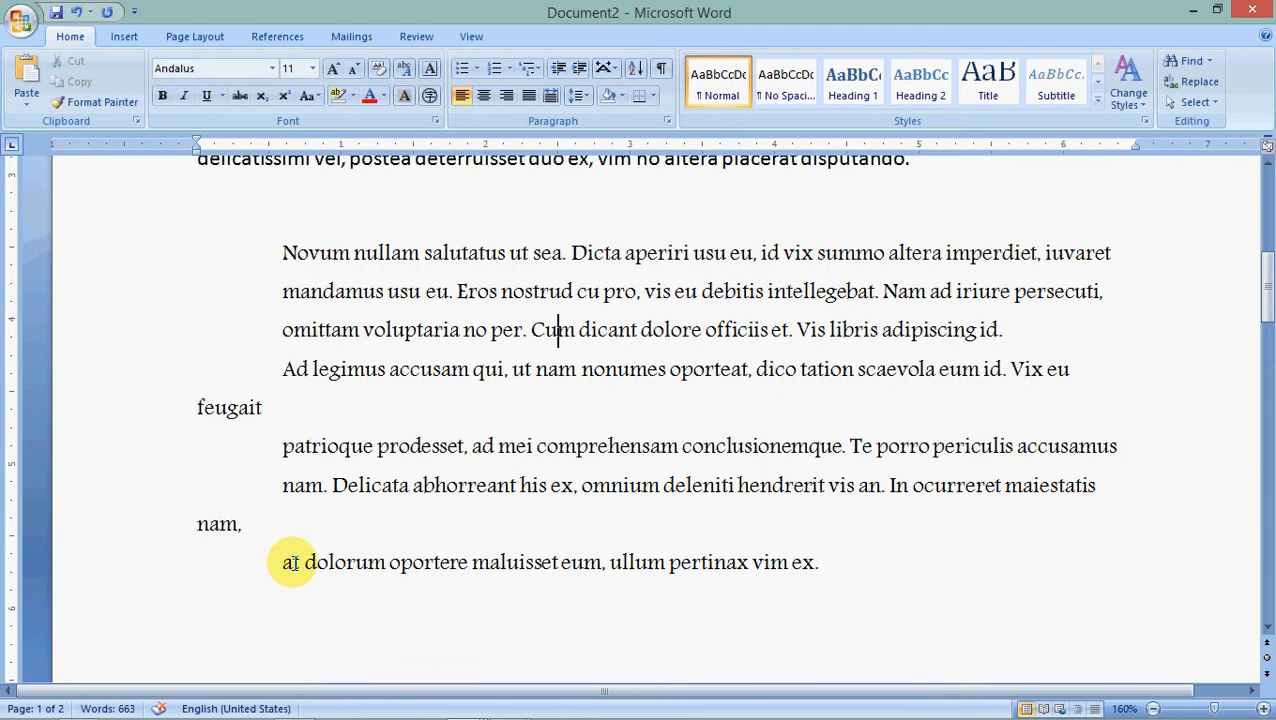
pyautogui.hotkey('ctrl', 'z')
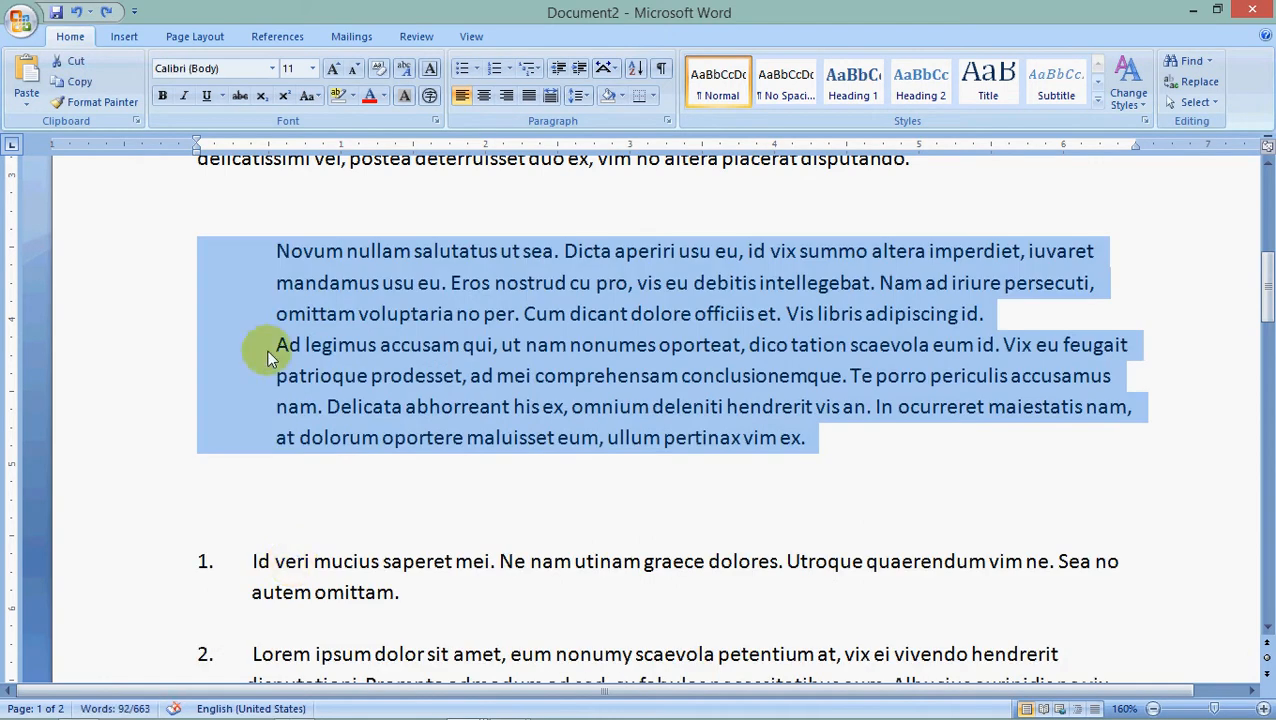
# - Change the font of the indented block to Arial and deselect the text
pyautogui.click(271, 68)
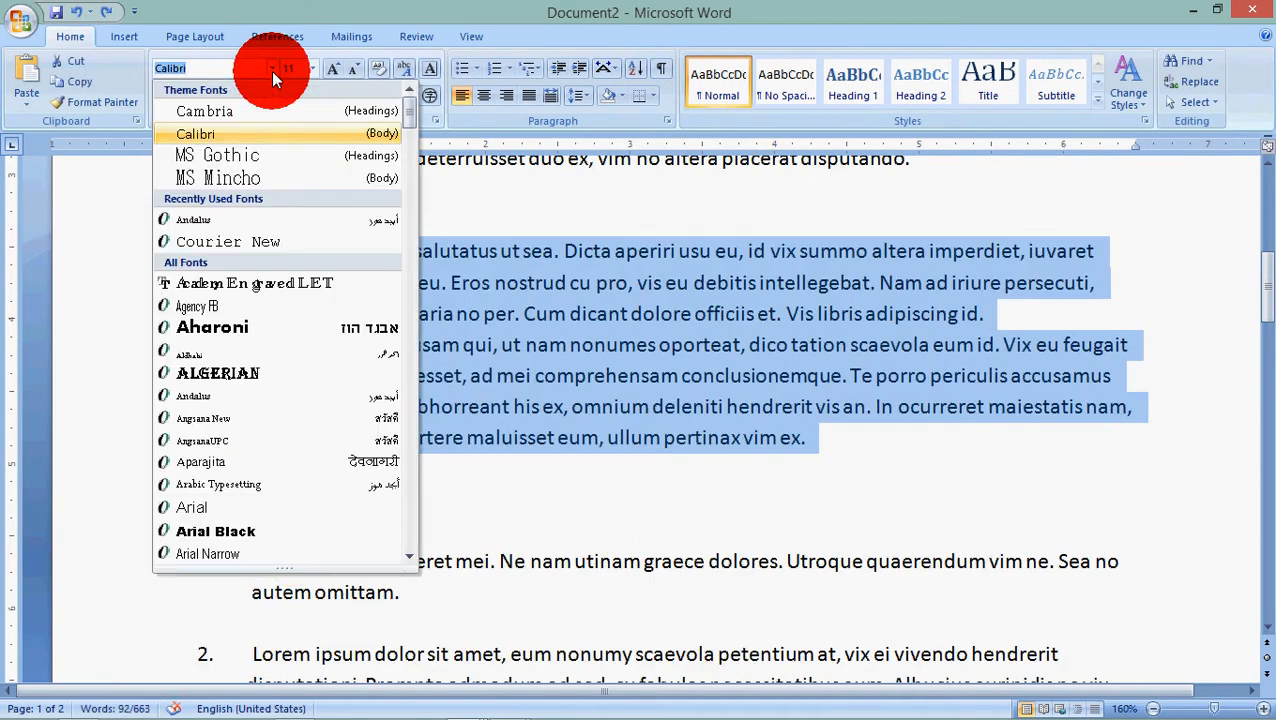
pyautogui.click(179, 512)
pyautogui.click(441, 464)
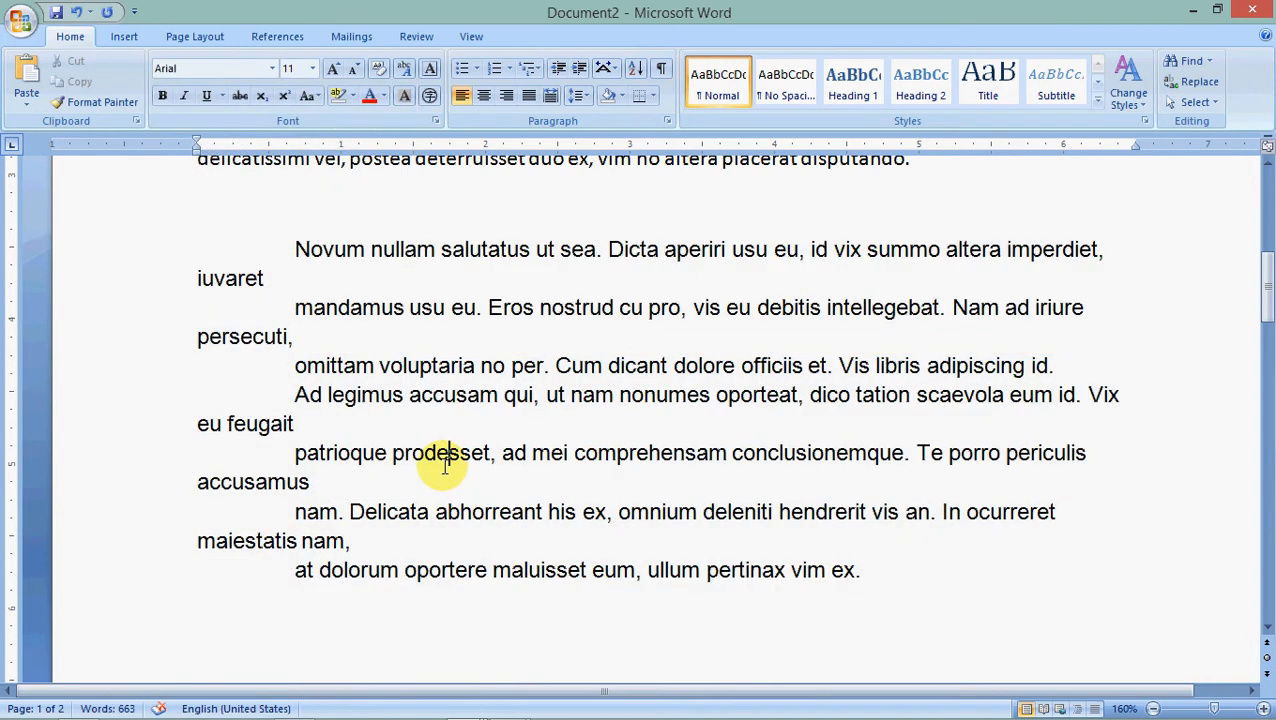
# - Show the formatting marks around numbered items 1 and 2 to examine their spacing and line breaks, and hide them again
pyautogui.scroll(-5, 441, 464)
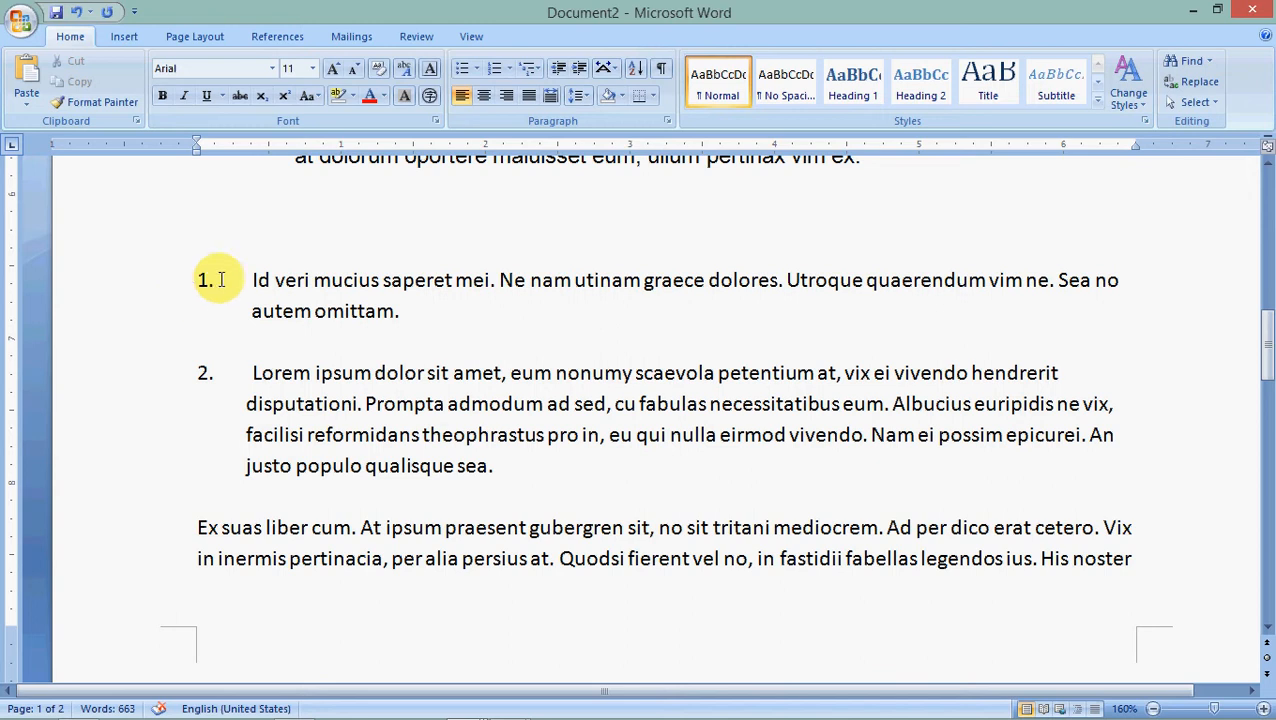
pyautogui.click(660, 68)
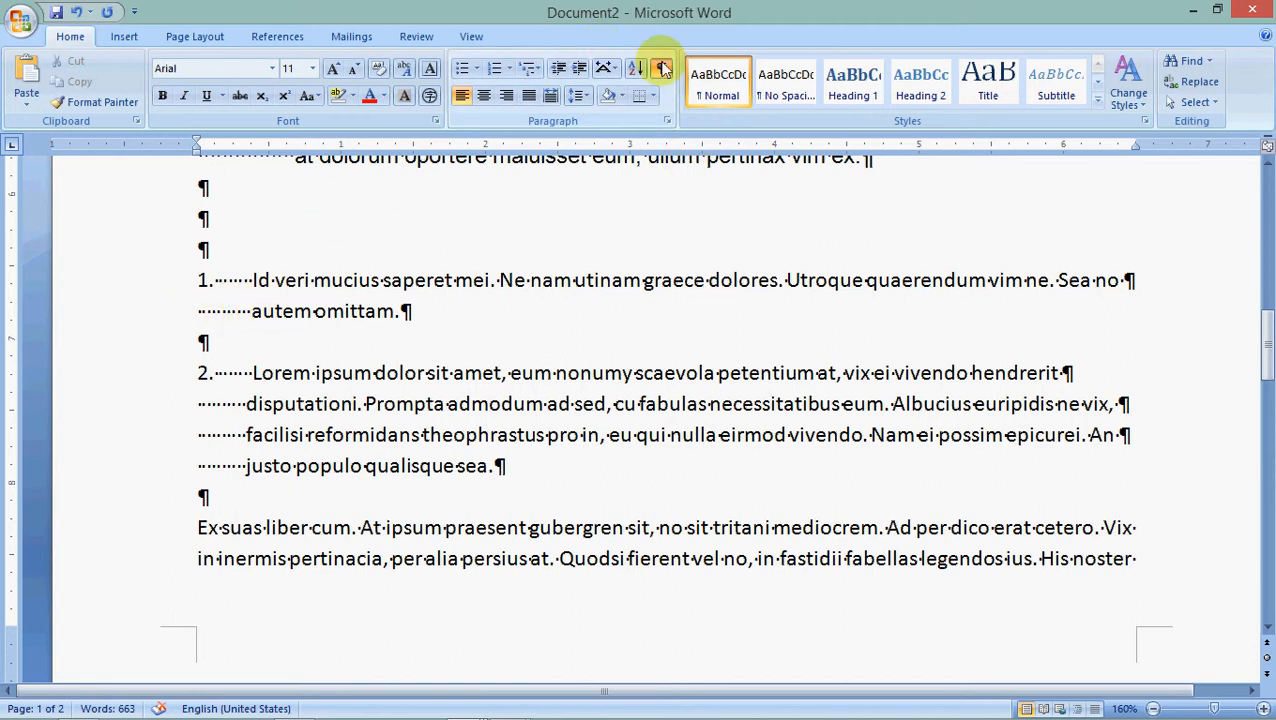
pyautogui.click(660, 67)
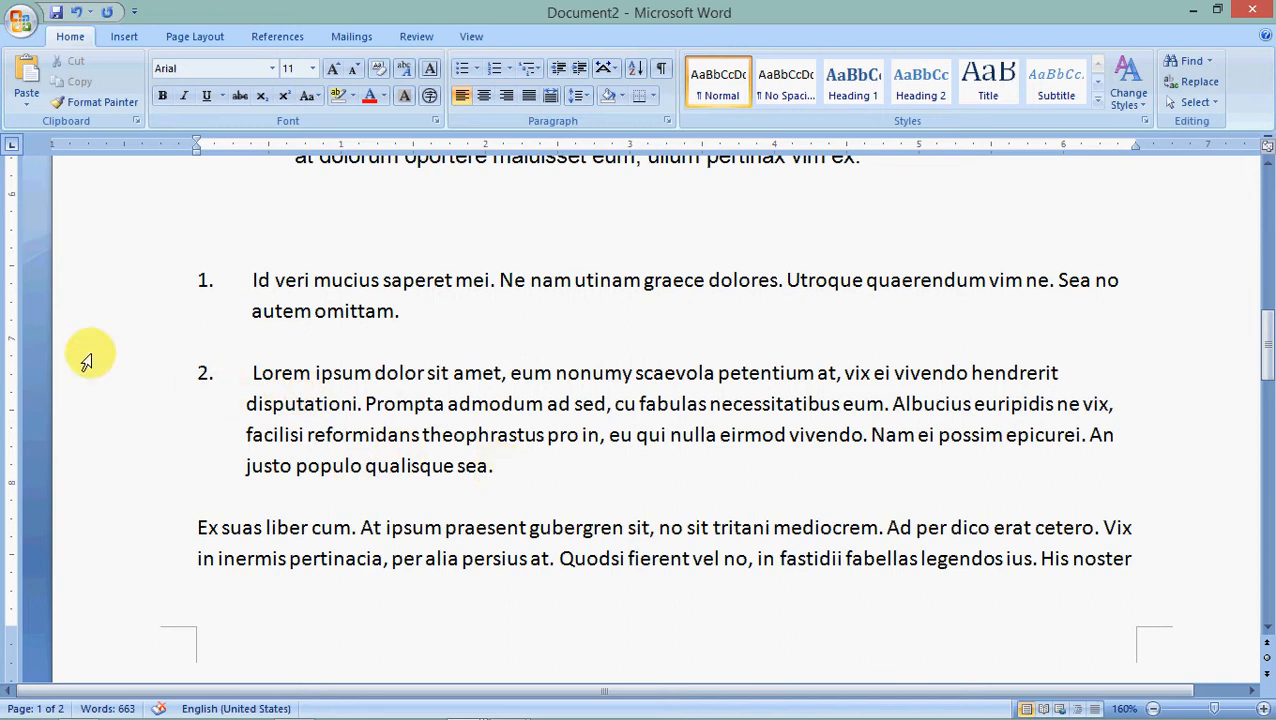
# - Set the font size of numbered items 1 and 2 to 14 and deselect the text
pyautogui.moveTo(92, 365); pyautogui.dragTo(108, 463)
pyautogui.click(94, 499)
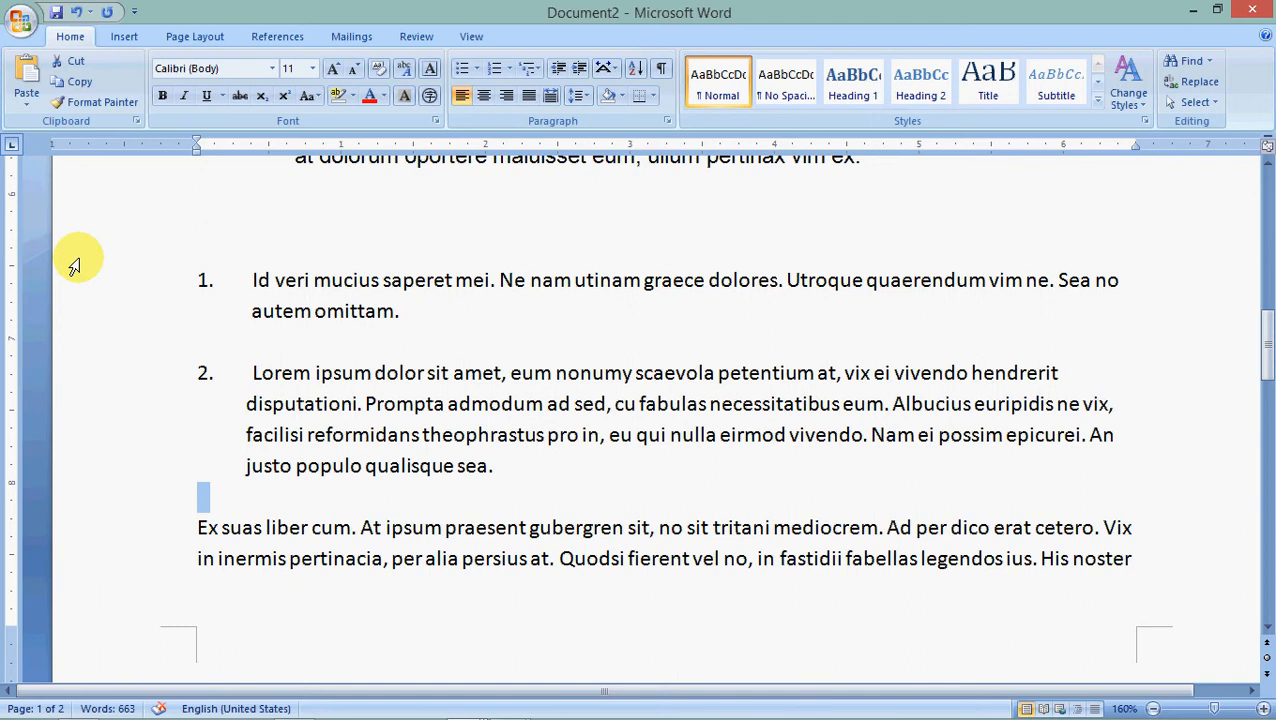
pyautogui.moveTo(72, 256); pyautogui.dragTo(92, 428)
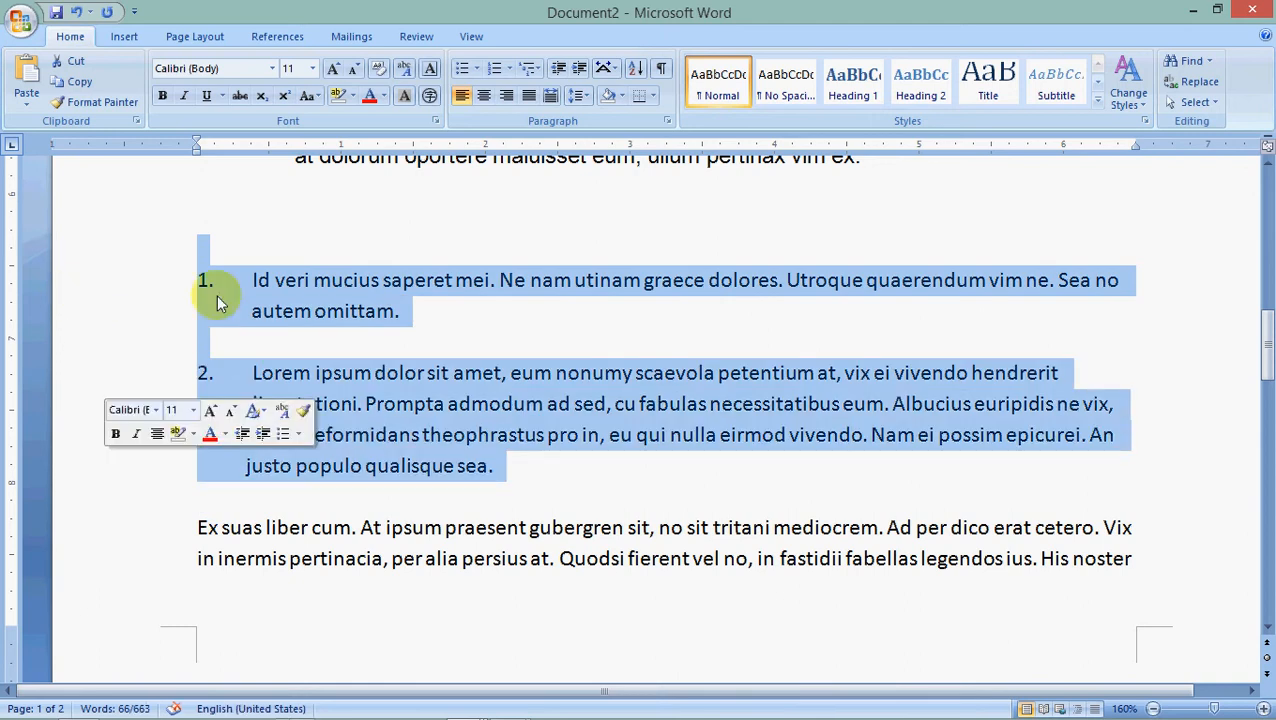
pyautogui.click(311, 68)
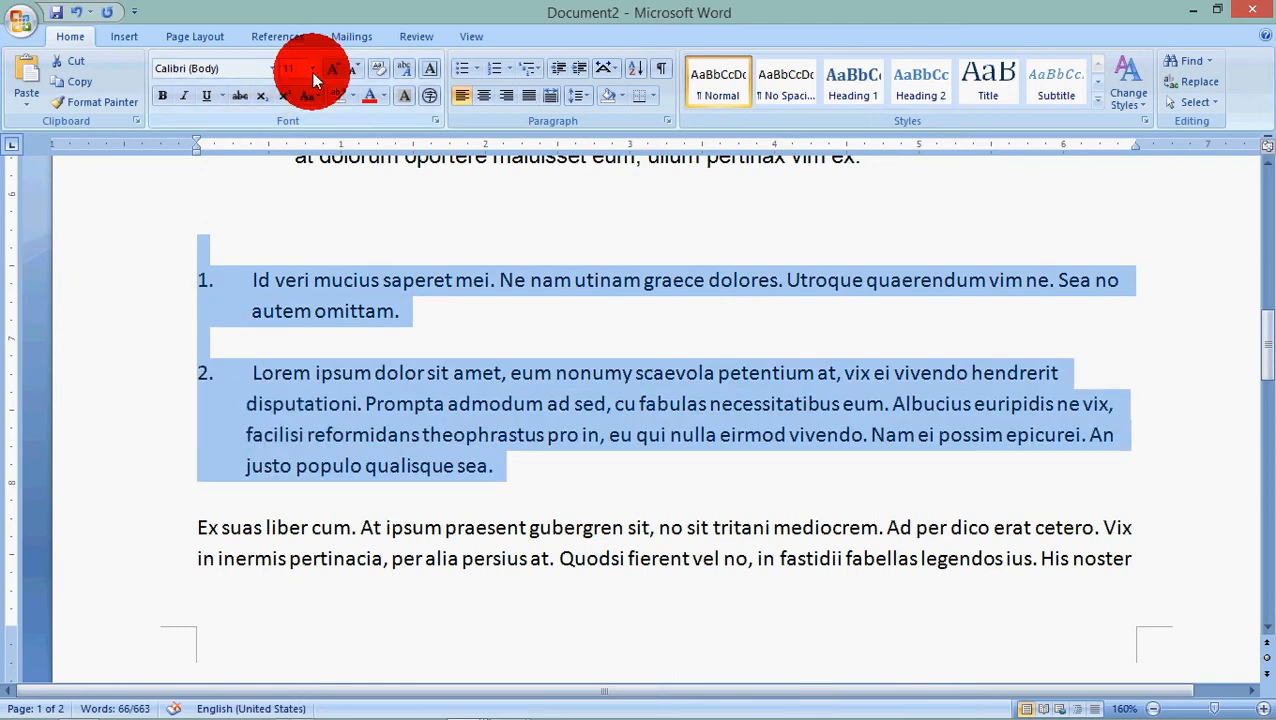
pyautogui.click(290, 185)
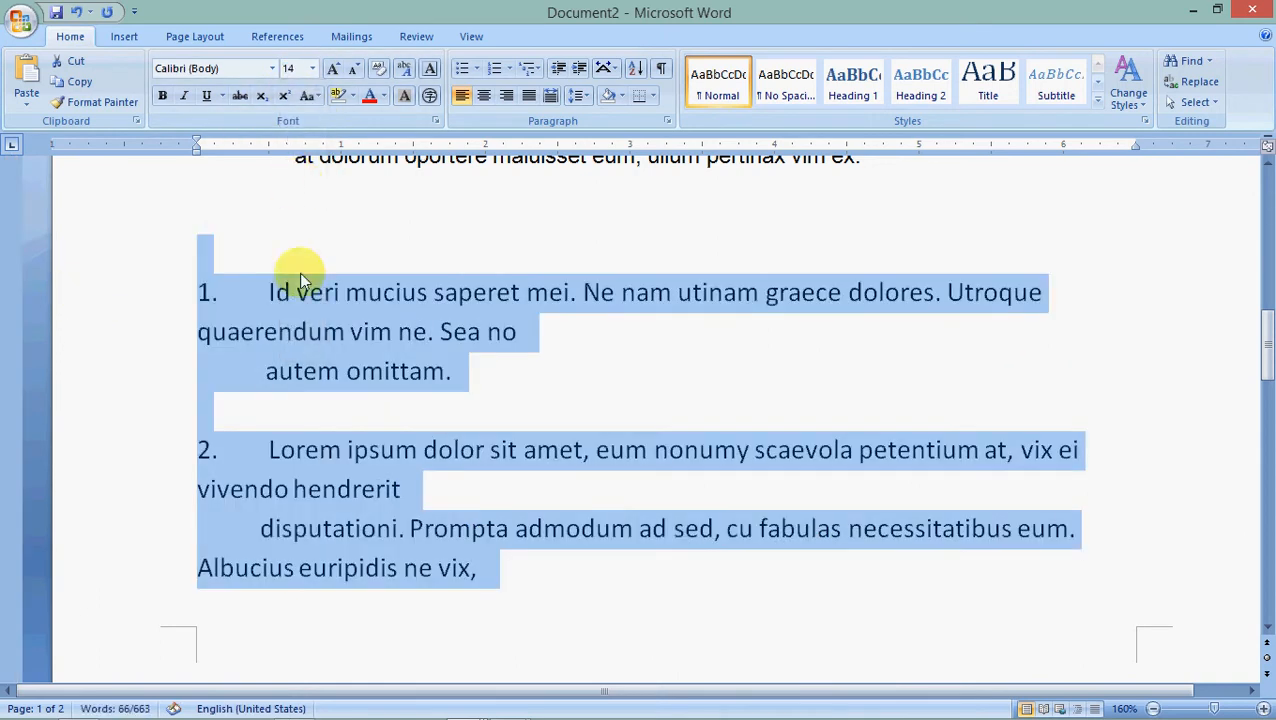
pyautogui.click(310, 402)
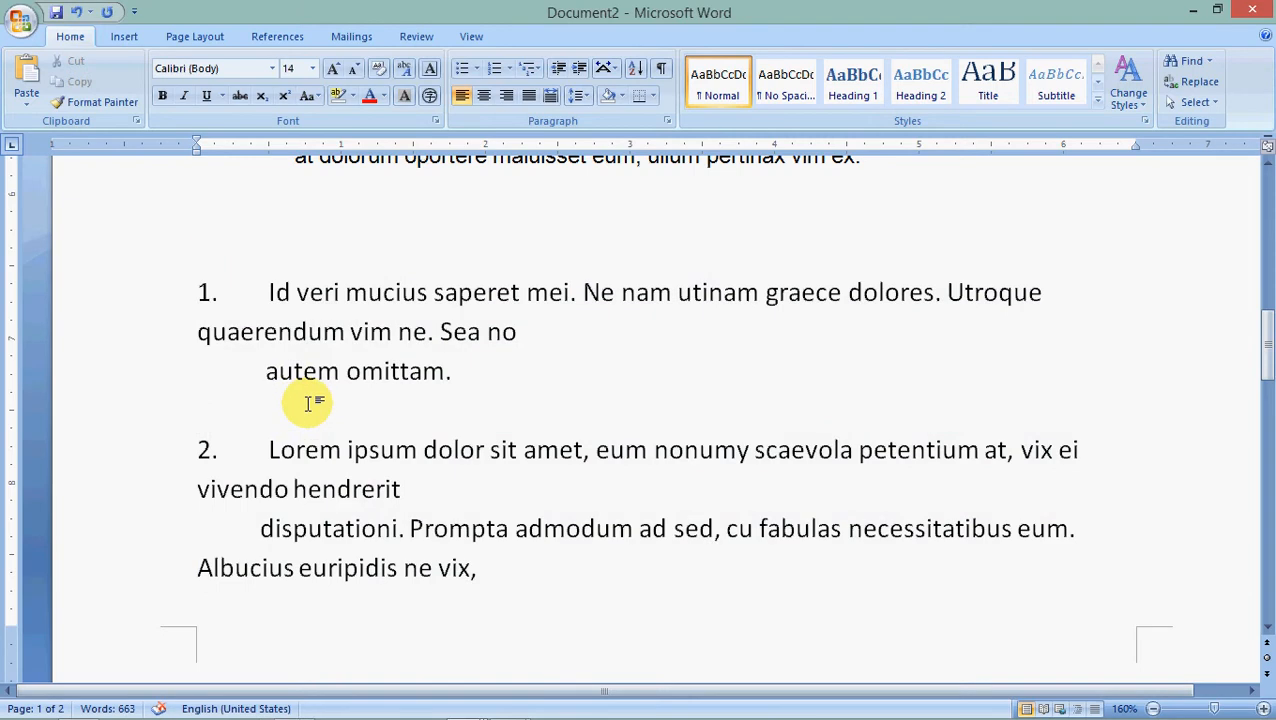